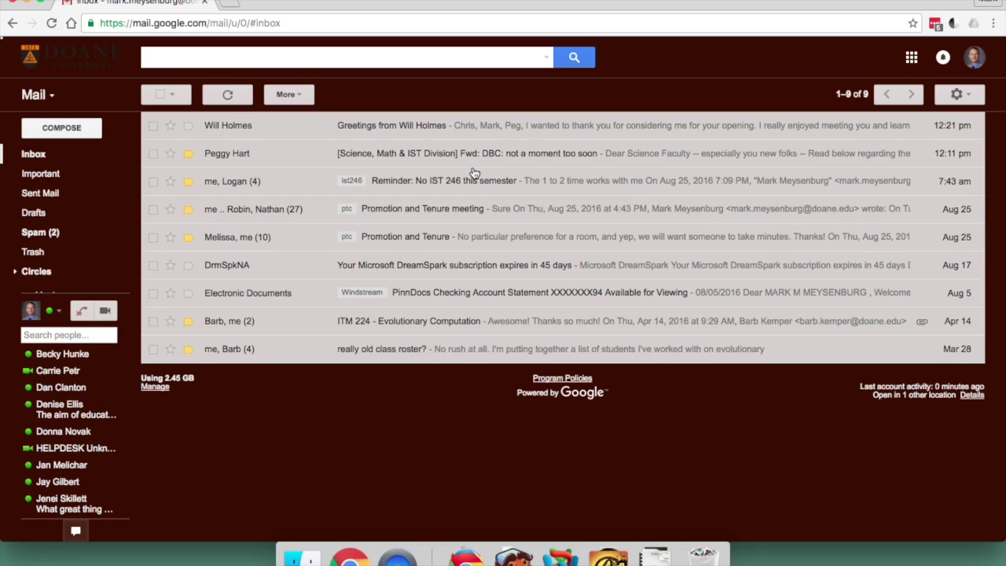
Open the Google apps grid from the top-right corner of Gmail.
{"action": "left_click", "coordinate": [914, 61]}
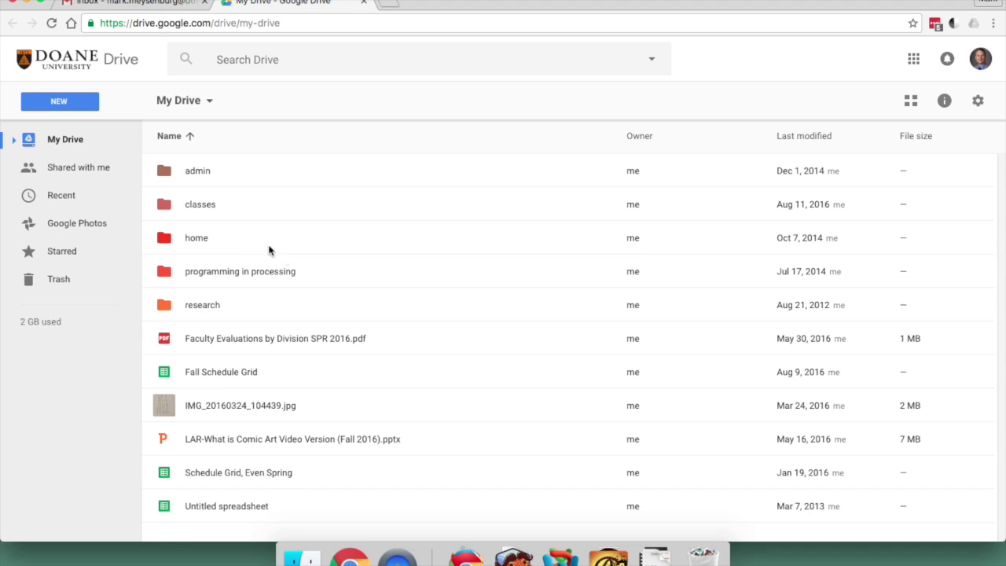
From My Drive's NEW menu, reveal the More submenu listing Google Drawings.
{"action": "left_click", "coordinate": [92, 110]}
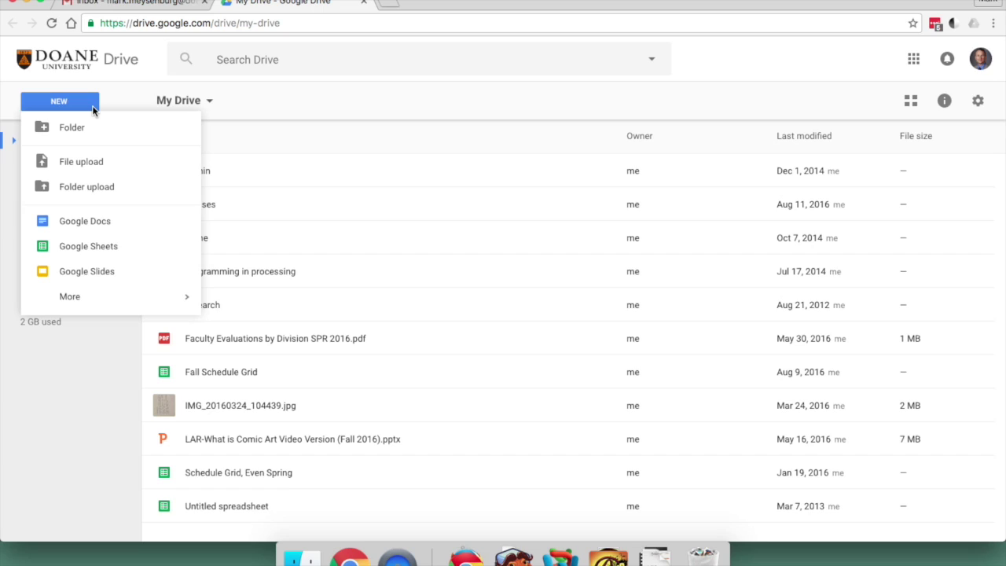
{"action": "mouse_move", "coordinate": [123, 299]}
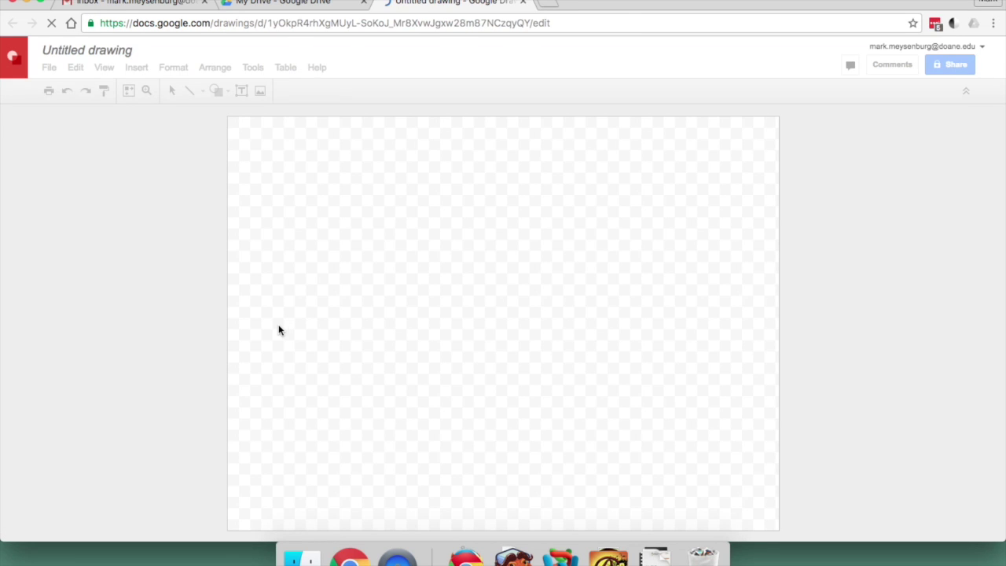
Rename the Untitled drawing to 'Chapter 2 design'.
{"action": "left_click", "coordinate": [128, 52]}
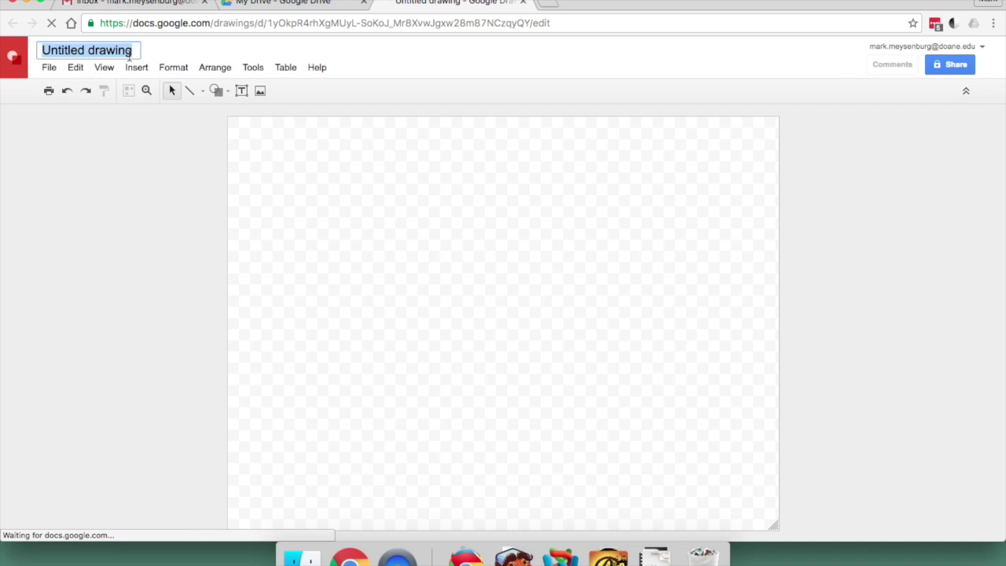
{"action": "type", "text": "Ch"}
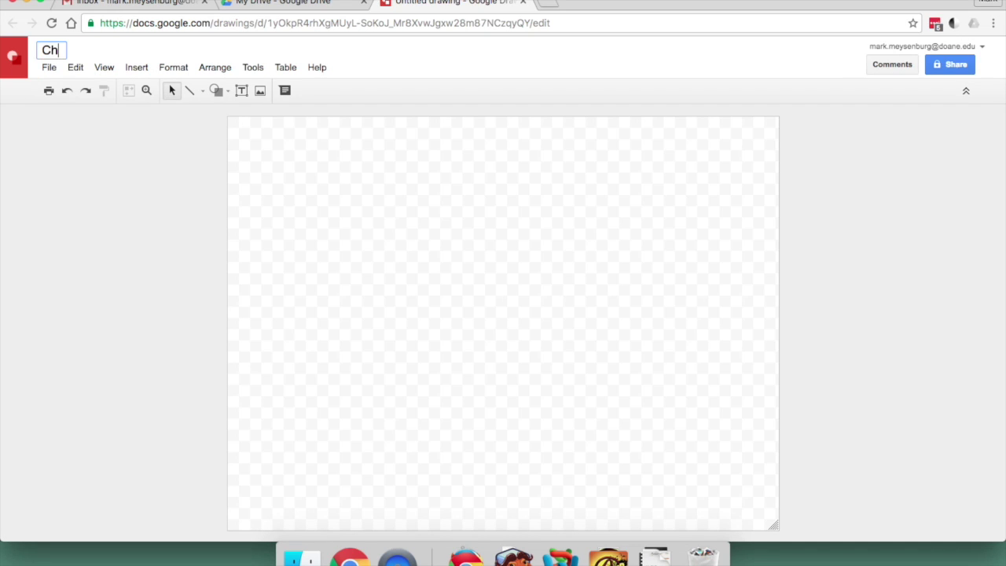
{"action": "type", "text": "apter 2 design"}
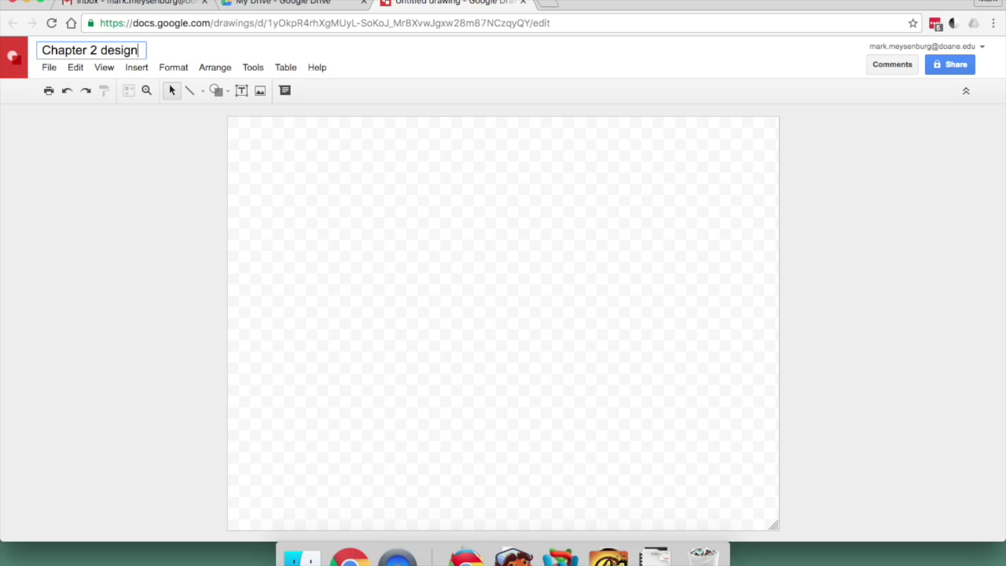
{"action": "key", "text": "Return"}
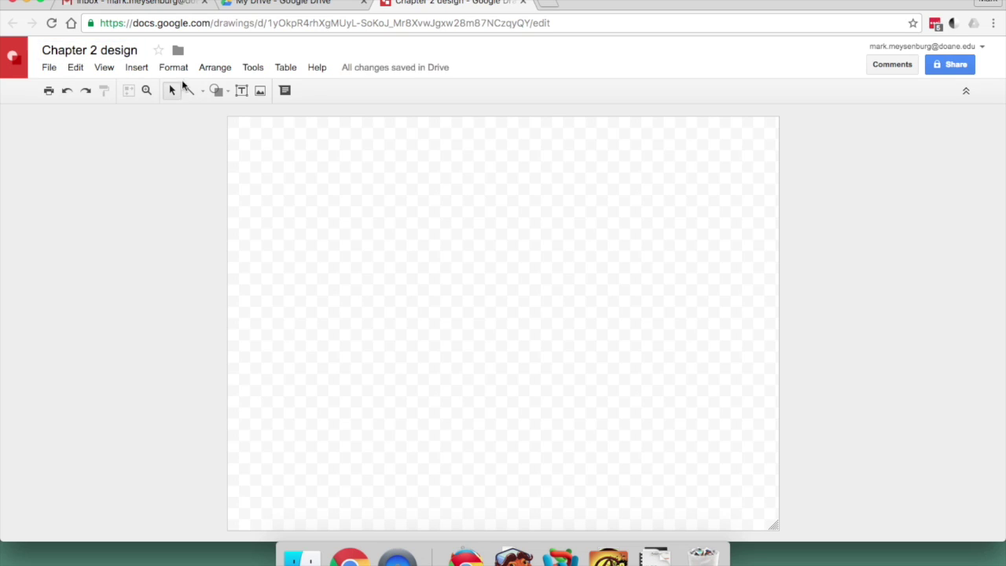
{"action": "left_click", "coordinate": [228, 93]}
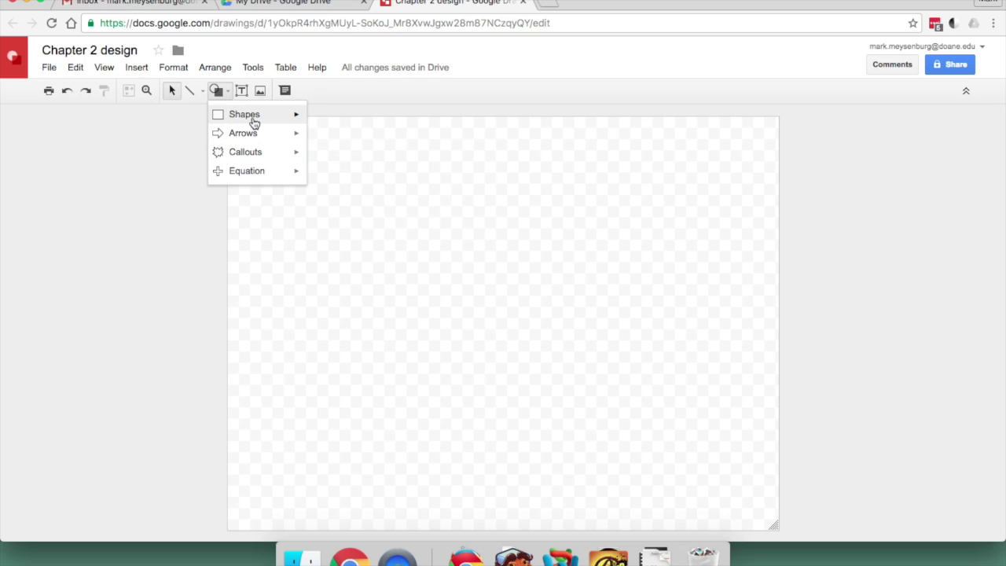
Place a flowchart terminator shape, then draw a Process box aligned beneath it.
{"action": "mouse_move", "coordinate": [254, 124]}
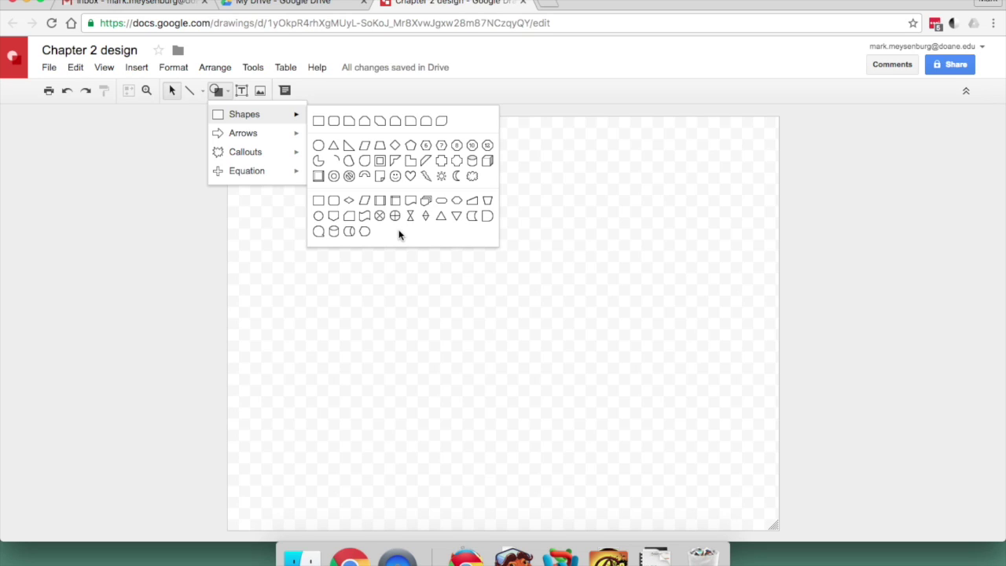
{"action": "left_click", "coordinate": [441, 207]}
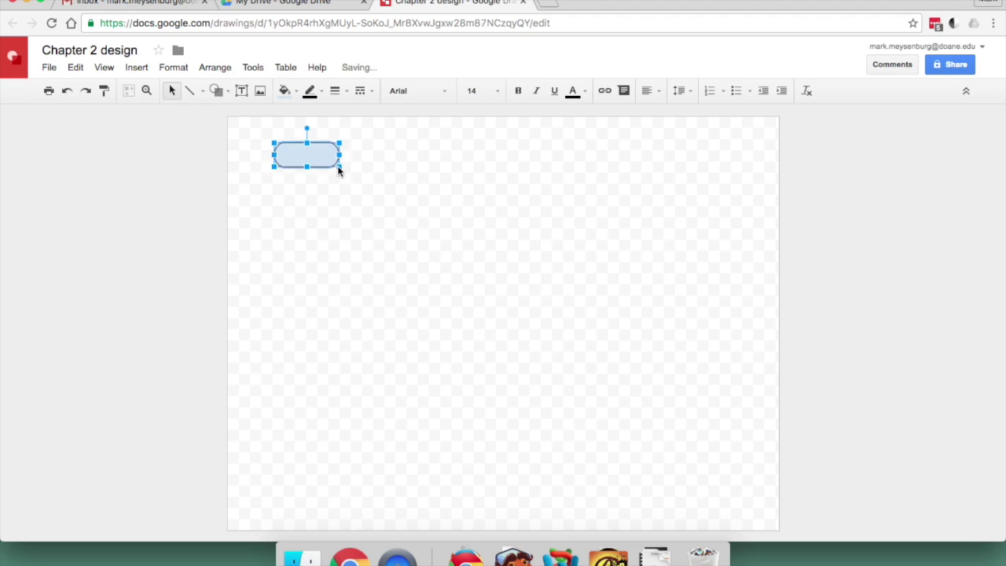
{"action": "left_click", "coordinate": [229, 93]}
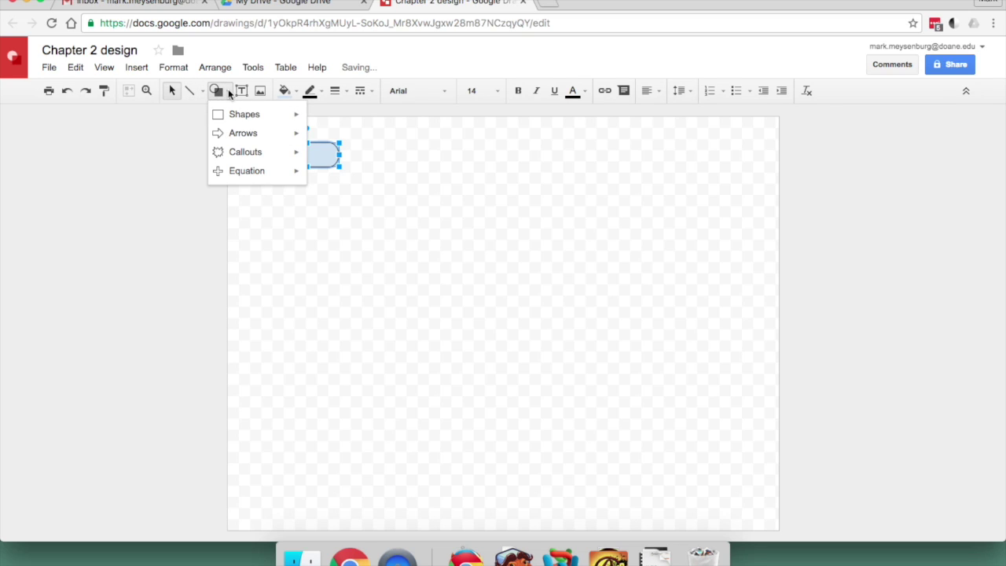
{"action": "mouse_move", "coordinate": [248, 114]}
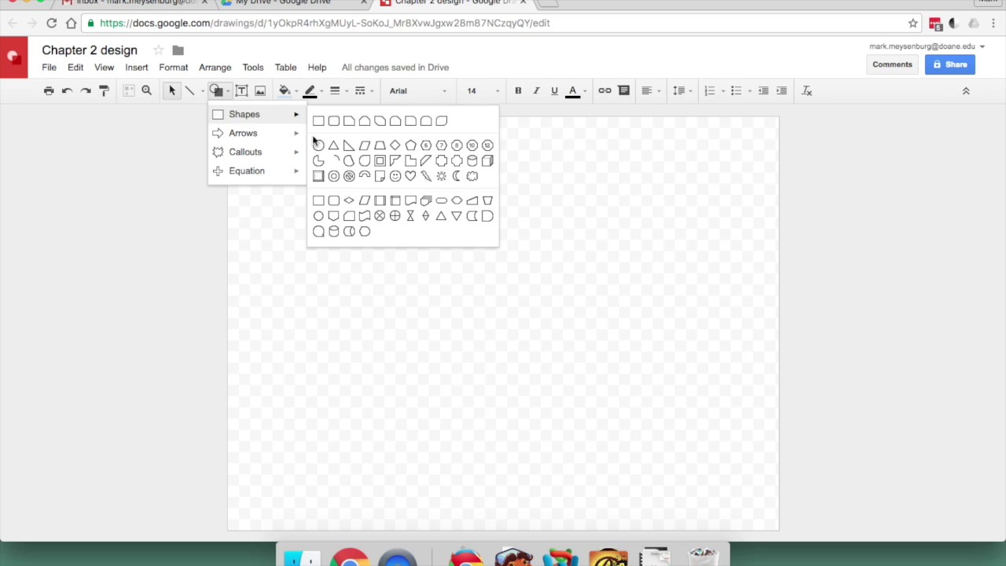
{"action": "left_click", "coordinate": [319, 202]}
{"action": "left_click_drag", "start_coordinate": [274, 191], "coordinate": [339, 214]}
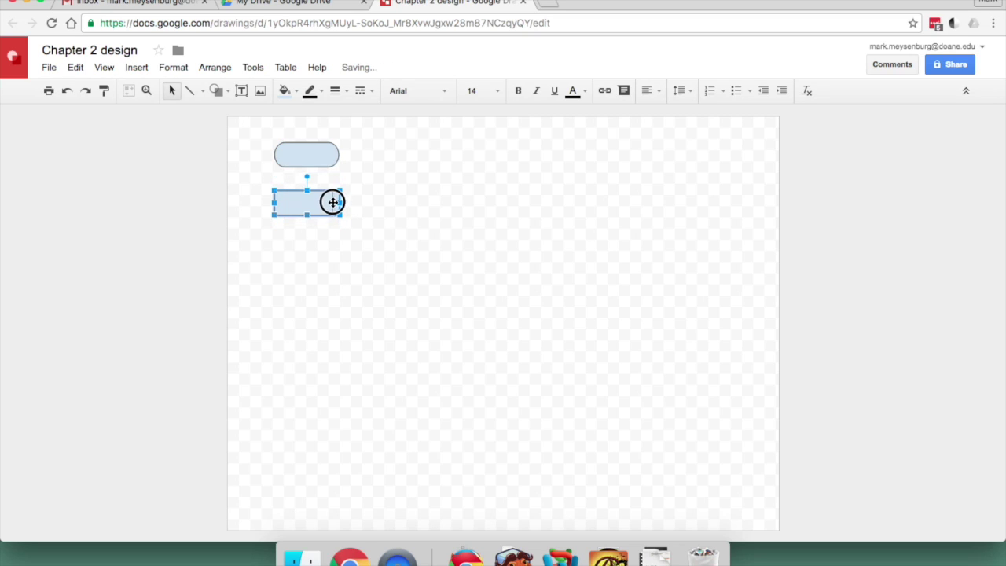
{"action": "left_click_drag", "start_coordinate": [339, 203], "coordinate": [339, 202]}
{"action": "left_click_drag", "start_coordinate": [276, 202], "coordinate": [302, 204]}
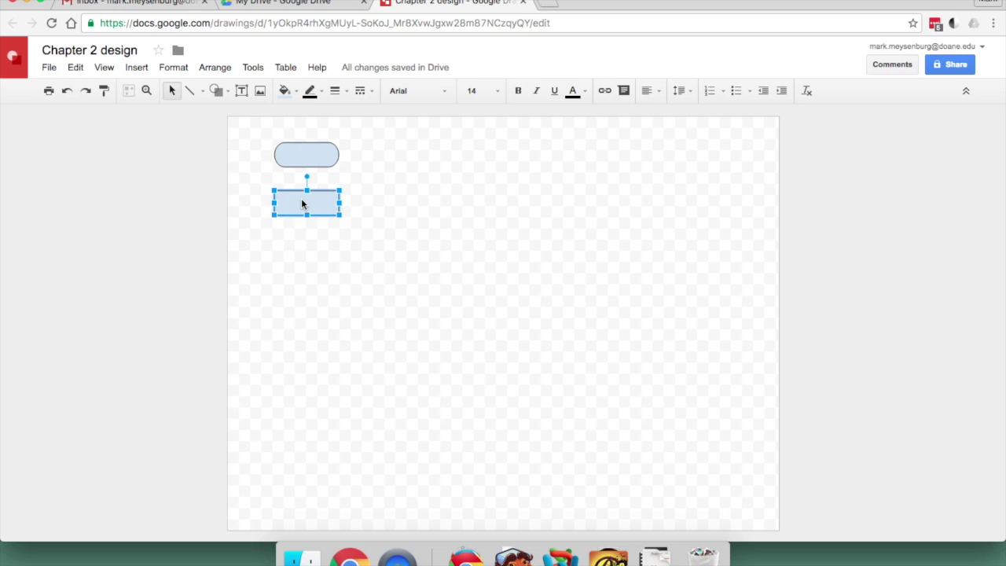
Label the Process box 'setup' with centre-aligned text.
{"action": "double_click", "coordinate": [304, 209]}
{"action": "type", "text": "setup"}
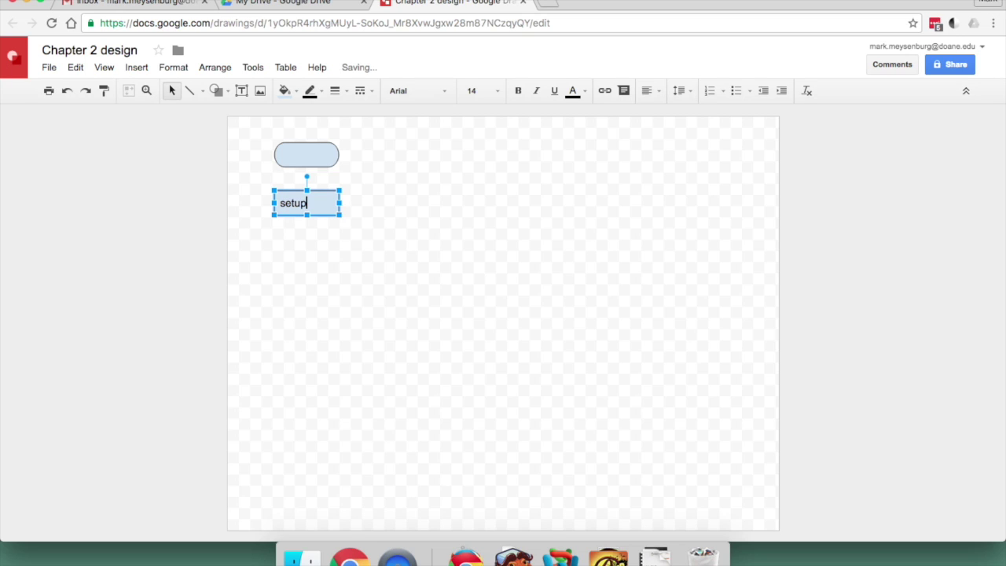
{"action": "left_click", "coordinate": [653, 96]}
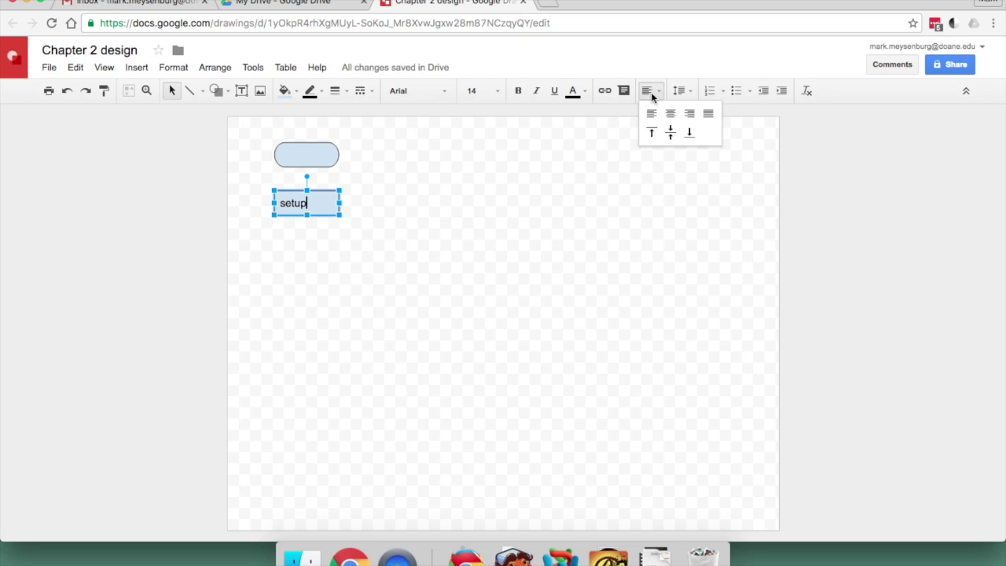
{"action": "left_click", "coordinate": [670, 114]}
{"action": "left_click", "coordinate": [313, 224]}
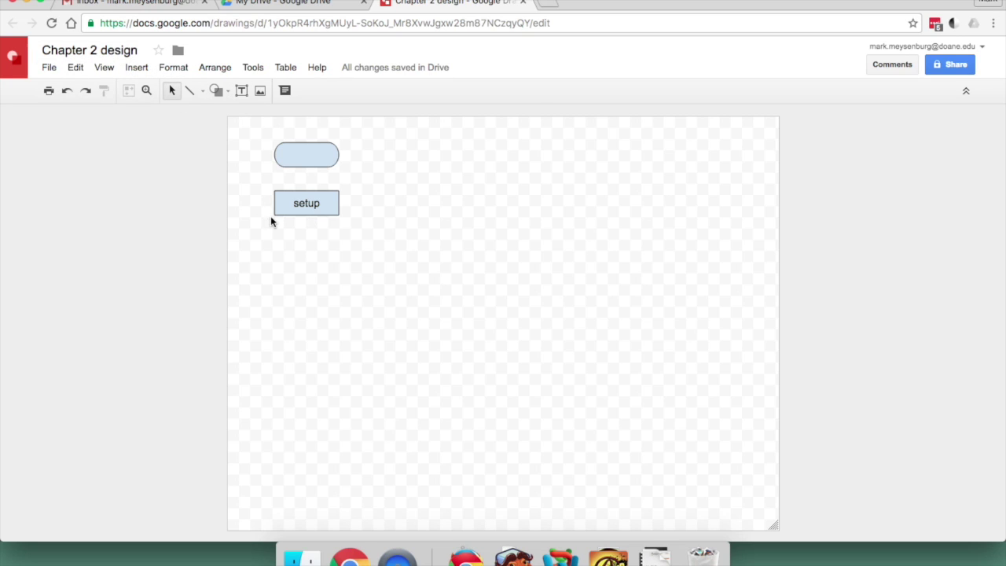
{"action": "left_click", "coordinate": [228, 92]}
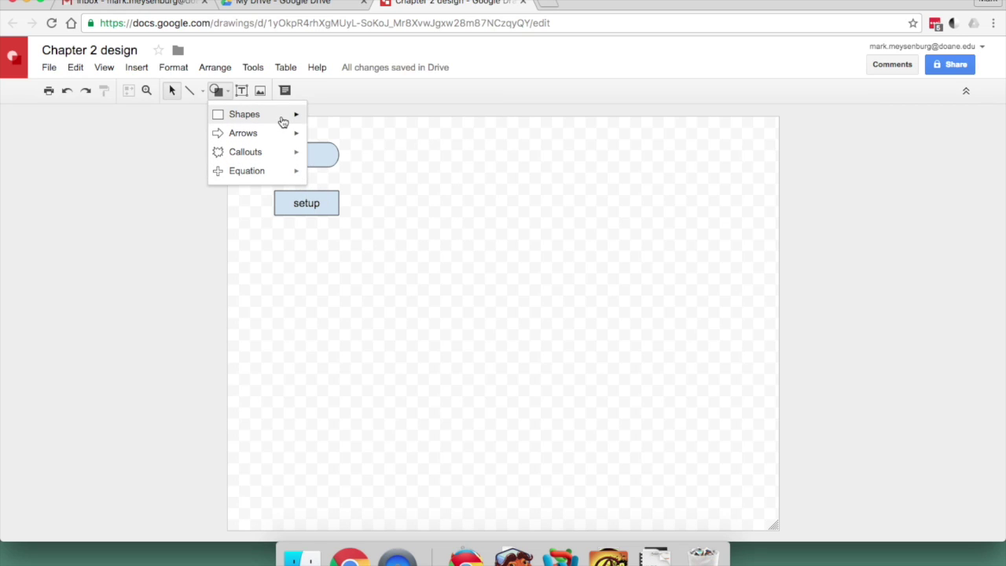
Draw a flowchart Process box under 'setup' and label it 'Input grades', centred.
{"action": "mouse_move", "coordinate": [285, 118]}
{"action": "left_click", "coordinate": [319, 201]}
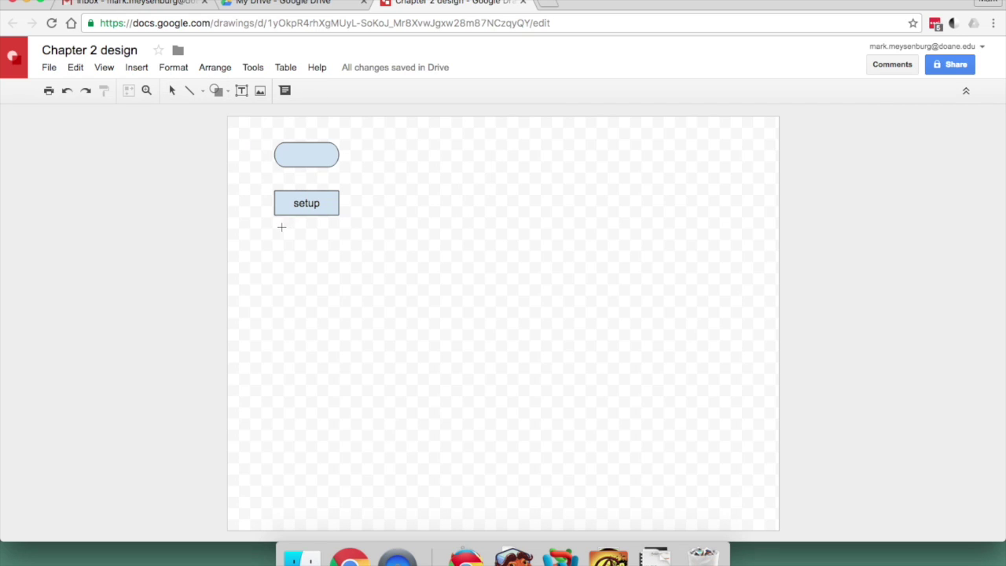
{"action": "left_click_drag", "start_coordinate": [274, 241], "coordinate": [340, 266]}
{"action": "left_click", "coordinate": [276, 252]}
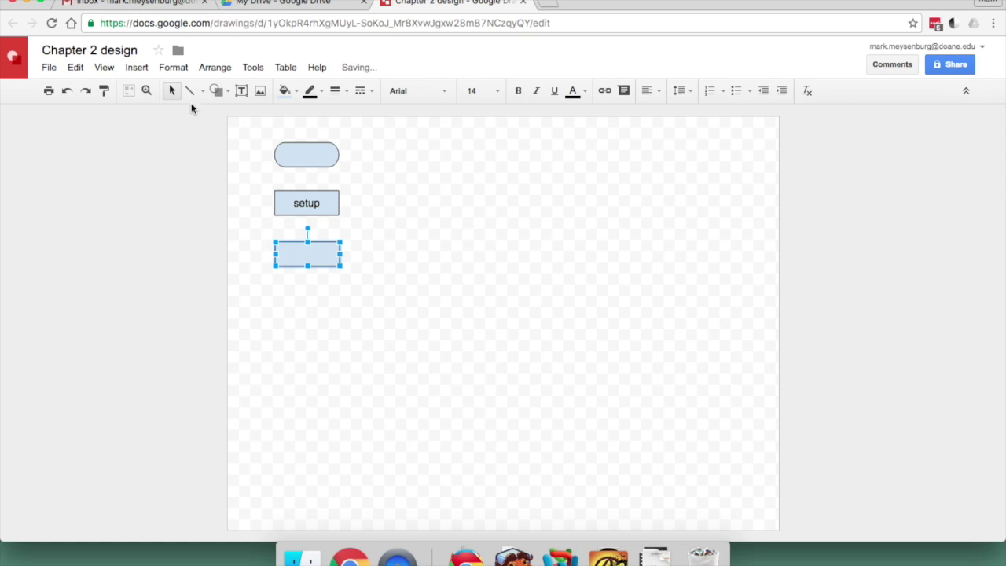
{"action": "double_click", "coordinate": [309, 256]}
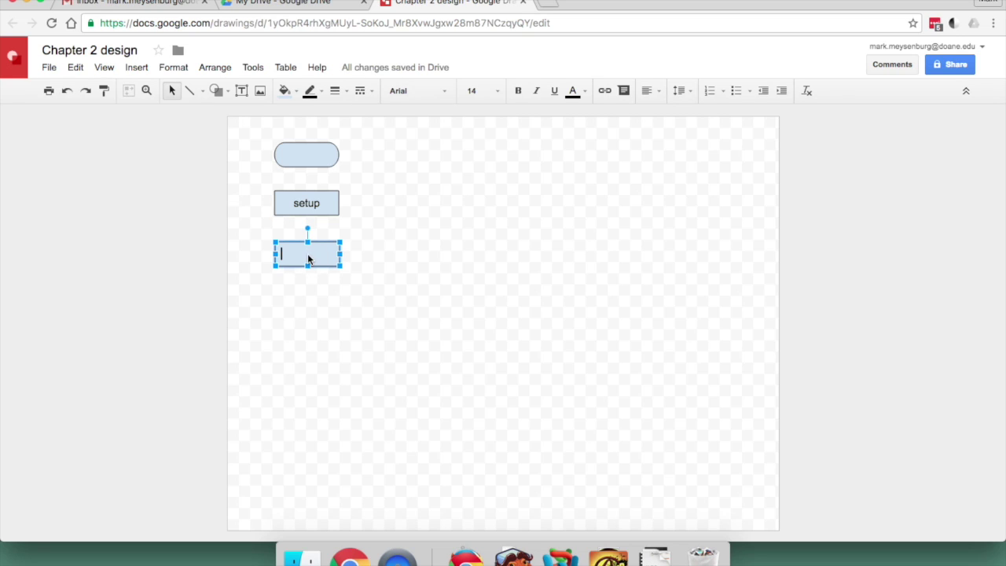
{"action": "type", "text": "Input grades"}
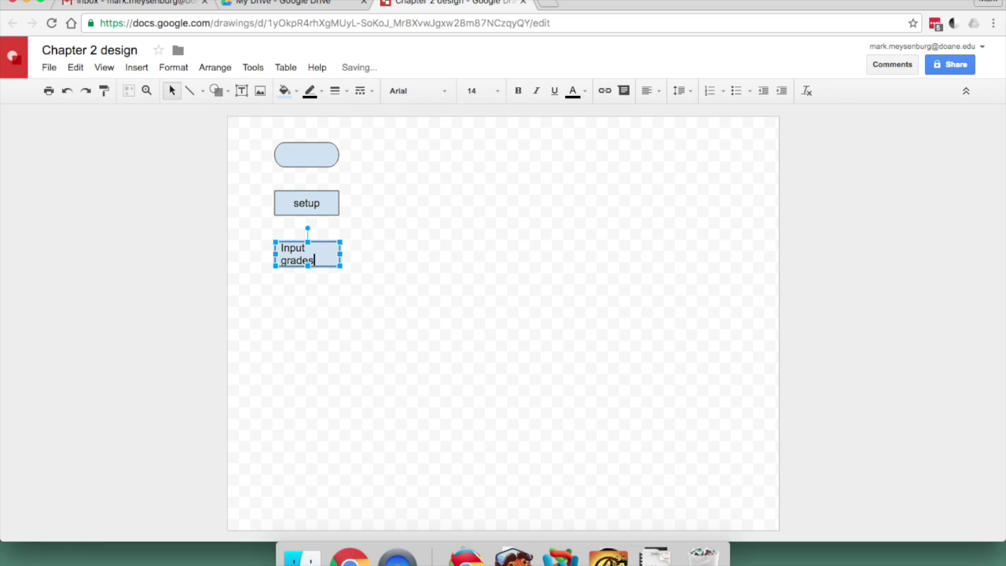
{"action": "left_click", "coordinate": [648, 91]}
{"action": "left_click", "coordinate": [667, 113]}
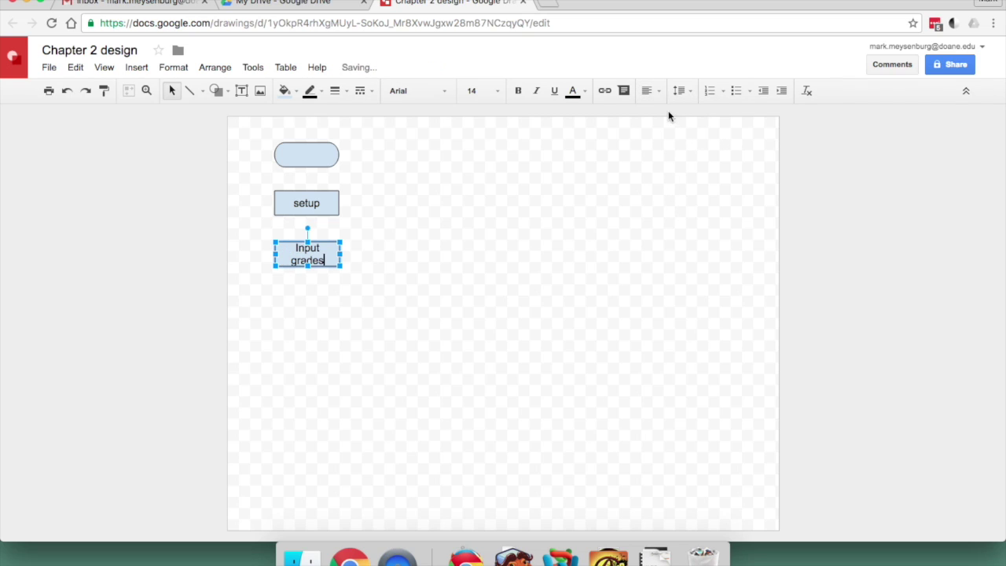
{"action": "left_click", "coordinate": [331, 298]}
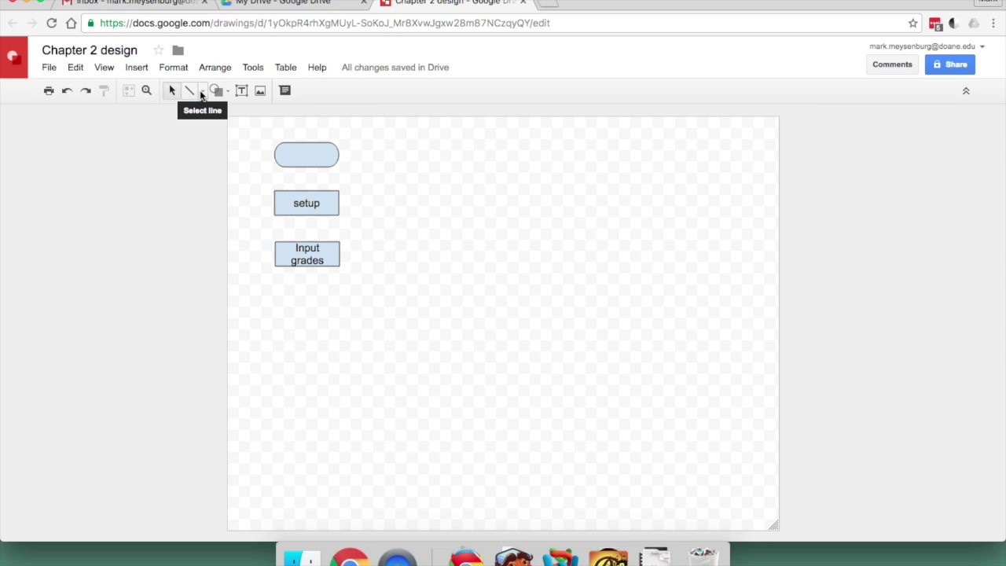
Draw a downward arrow from the terminator to 'setup' and nudge 'Input grades' to straighten the column.
{"action": "left_click", "coordinate": [201, 91]}
{"action": "left_click", "coordinate": [214, 132]}
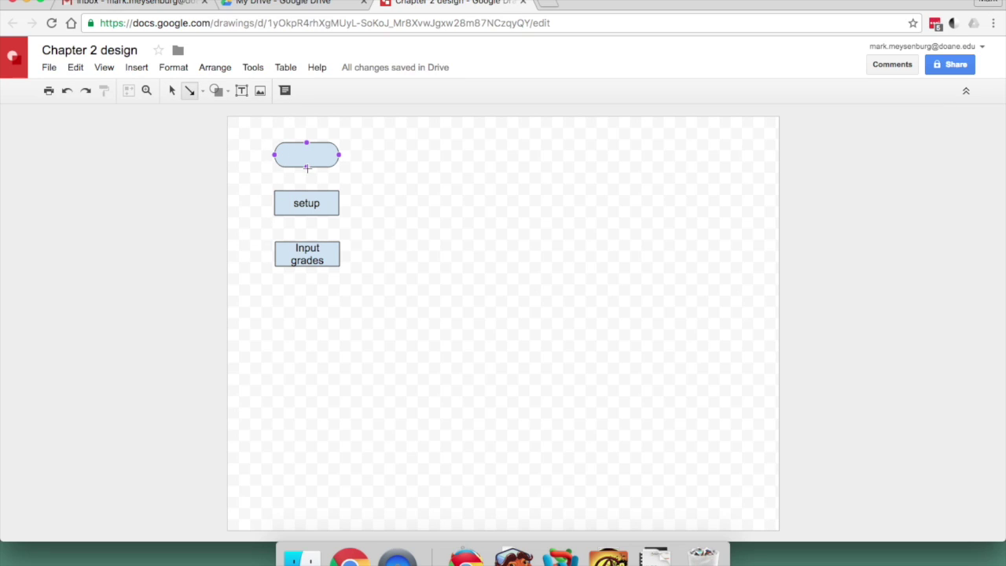
{"action": "left_click_drag", "start_coordinate": [306, 167], "coordinate": [308, 241]}
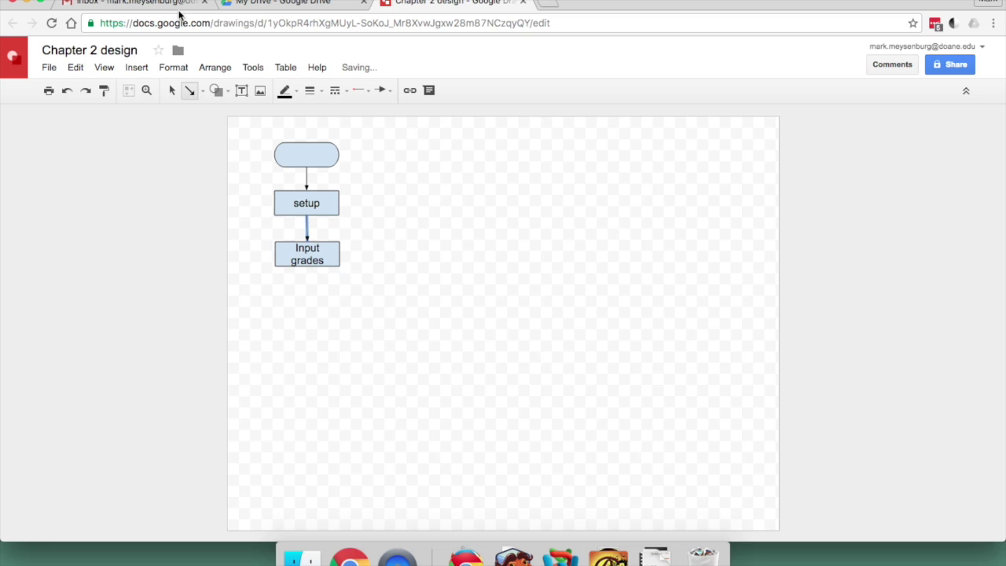
{"action": "left_click", "coordinate": [172, 90]}
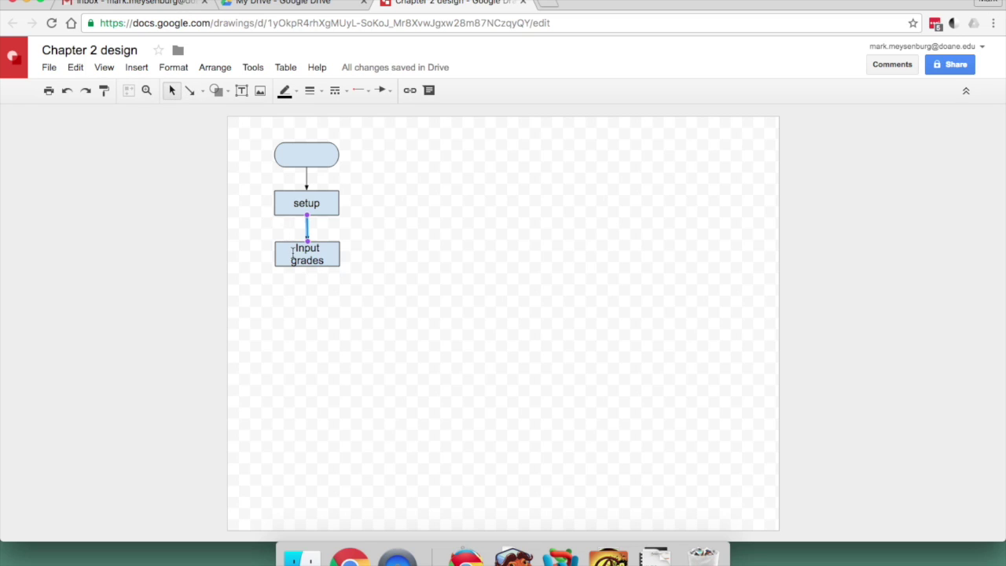
{"action": "mouse_move", "coordinate": [292, 254]}
{"action": "left_mouse_down"}
{"action": "mouse_move", "coordinate": [357, 292]}
{"action": "mouse_move", "coordinate": [287, 278]}
{"action": "mouse_move", "coordinate": [286, 258]}
{"action": "left_mouse_up"}
{"action": "left_click", "coordinate": [412, 214]}
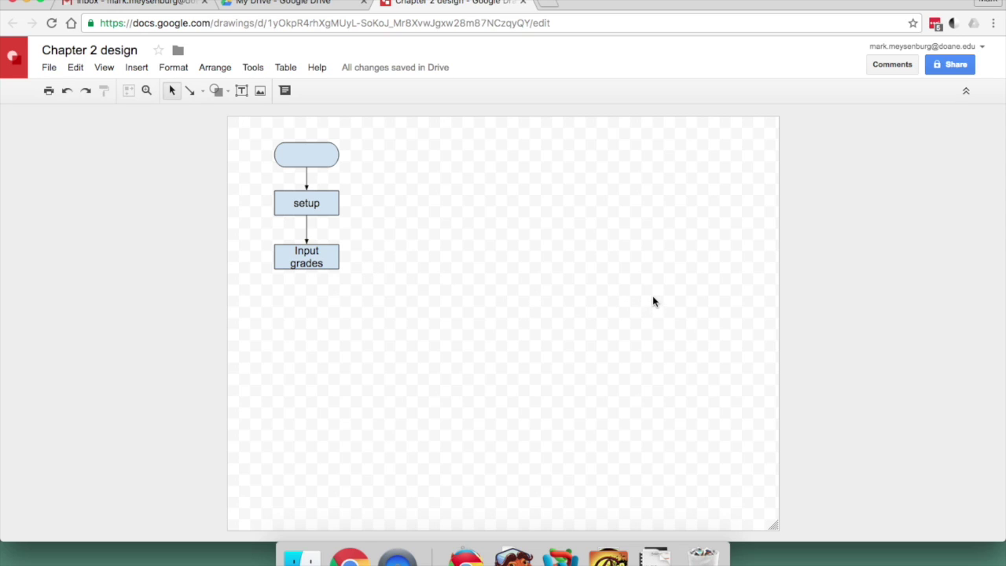
{"action": "left_click", "coordinate": [46, 68]}
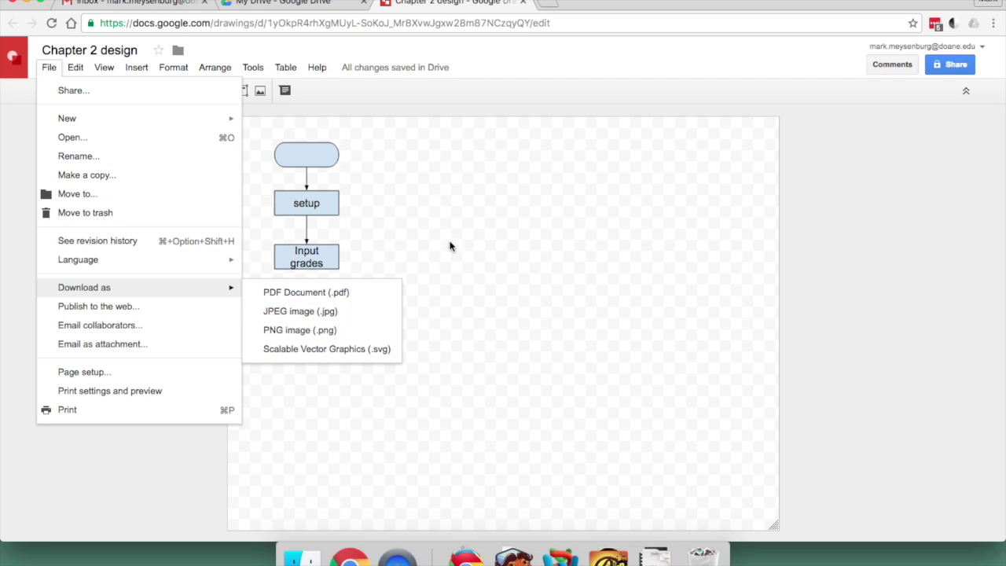
{"action": "left_click", "coordinate": [407, 168]}
{"action": "left_click", "coordinate": [242, 90]}
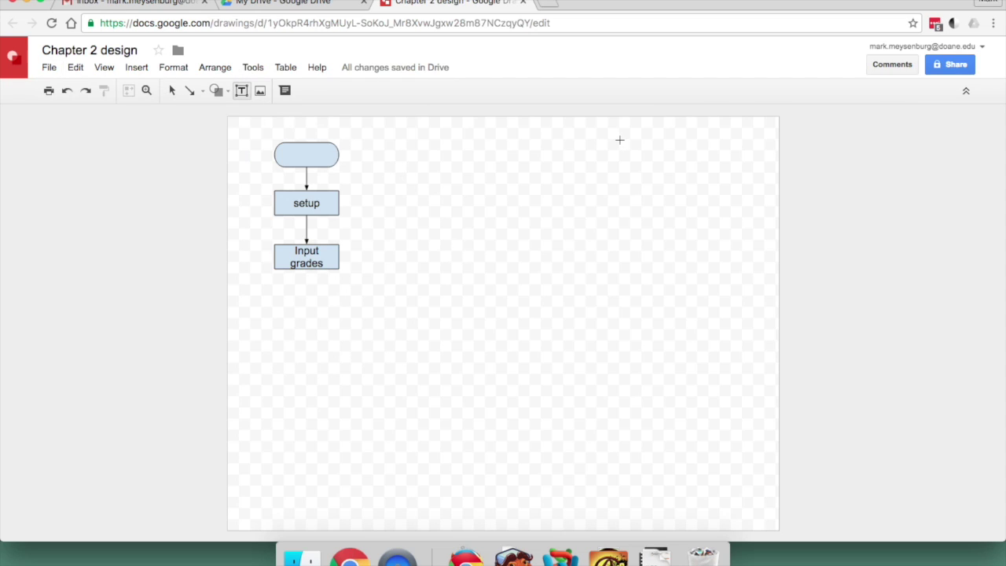
Add a top-right text box: student's name with IST 145, then Fall 2016, then Ch 2 Design Assignment.
{"action": "left_click_drag", "start_coordinate": [592, 136], "coordinate": [761, 196]}
{"action": "type", "text": "S"}
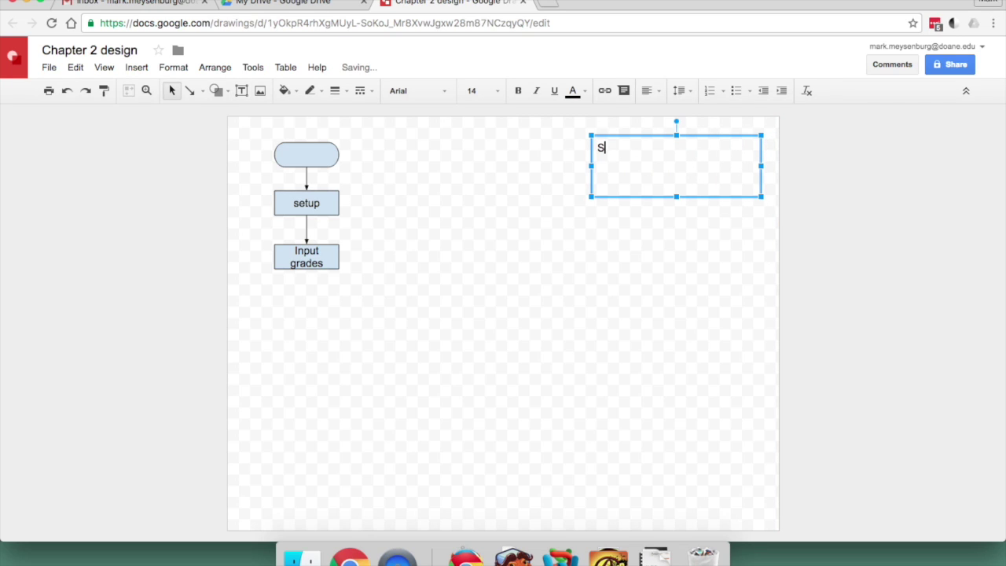
{"action": "type", "text": "tudent McStudentfa"}
{"action": "type", "text": "ce "}
{"action": "type", "text": "IST 145"}
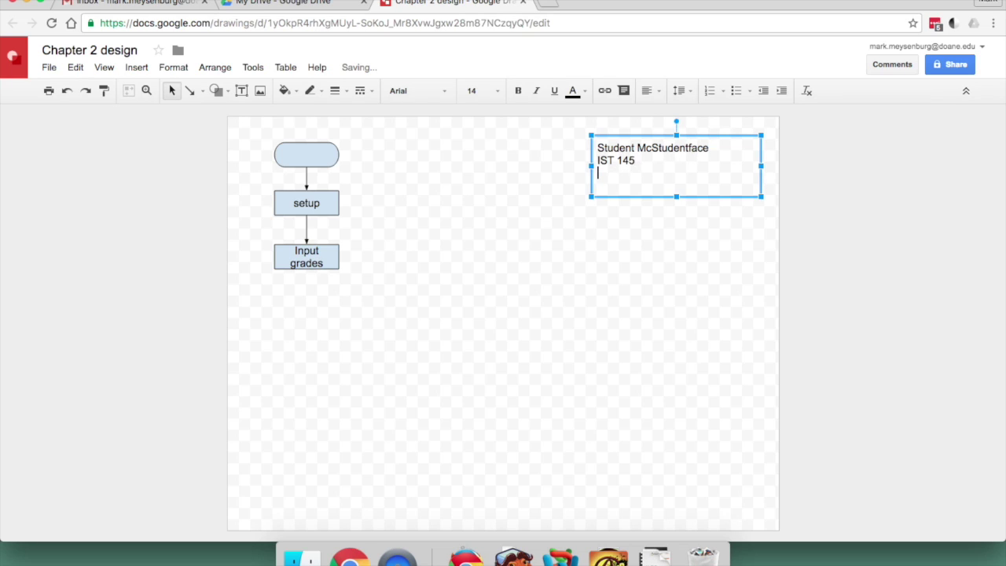
{"action": "key", "text": "Return"}
{"action": "type", "text": "Fall 2016"}
{"action": "key", "text": "Return"}
{"action": "type", "text": "Ch 2 d"}
{"action": "key", "text": "BackSpace"}
{"action": "type", "text": "Desig"}
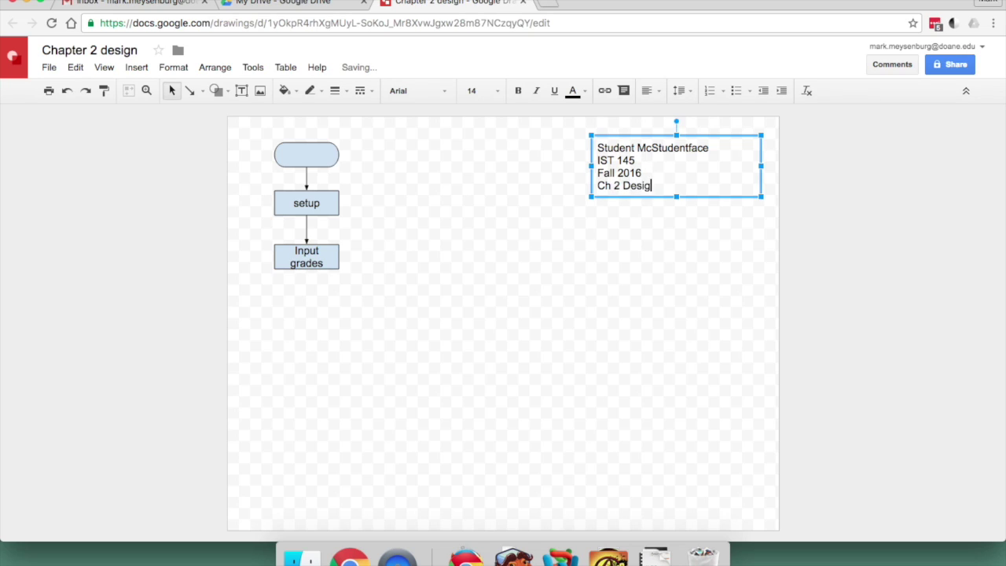
{"action": "type", "text": "n Assignment"}
{"action": "left_click", "coordinate": [538, 218]}
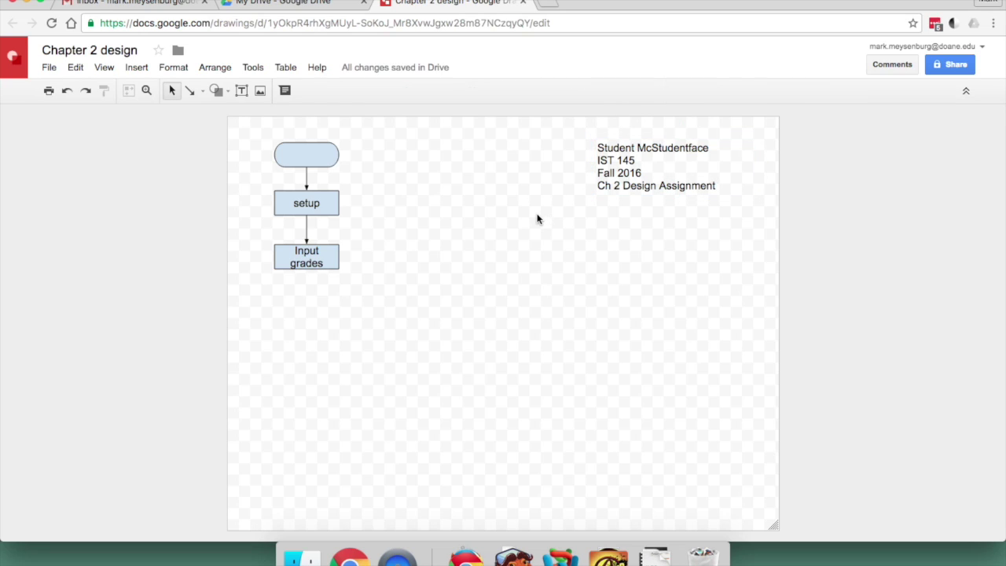